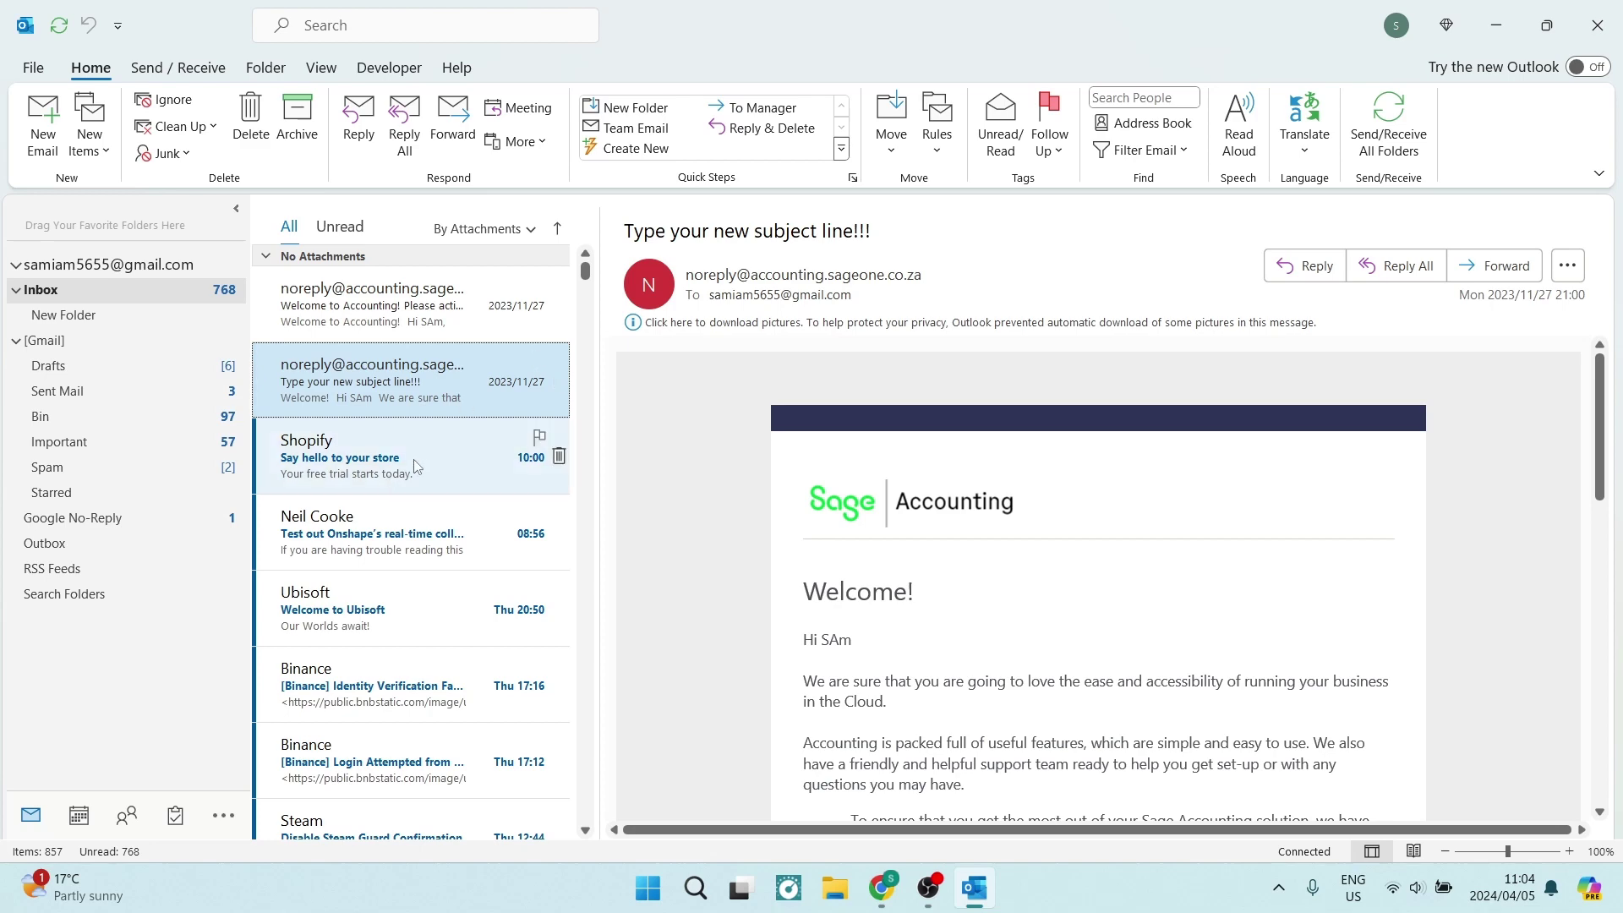
- Open the Sage welcome email in its own window and show its File info page
double_click(430, 380)
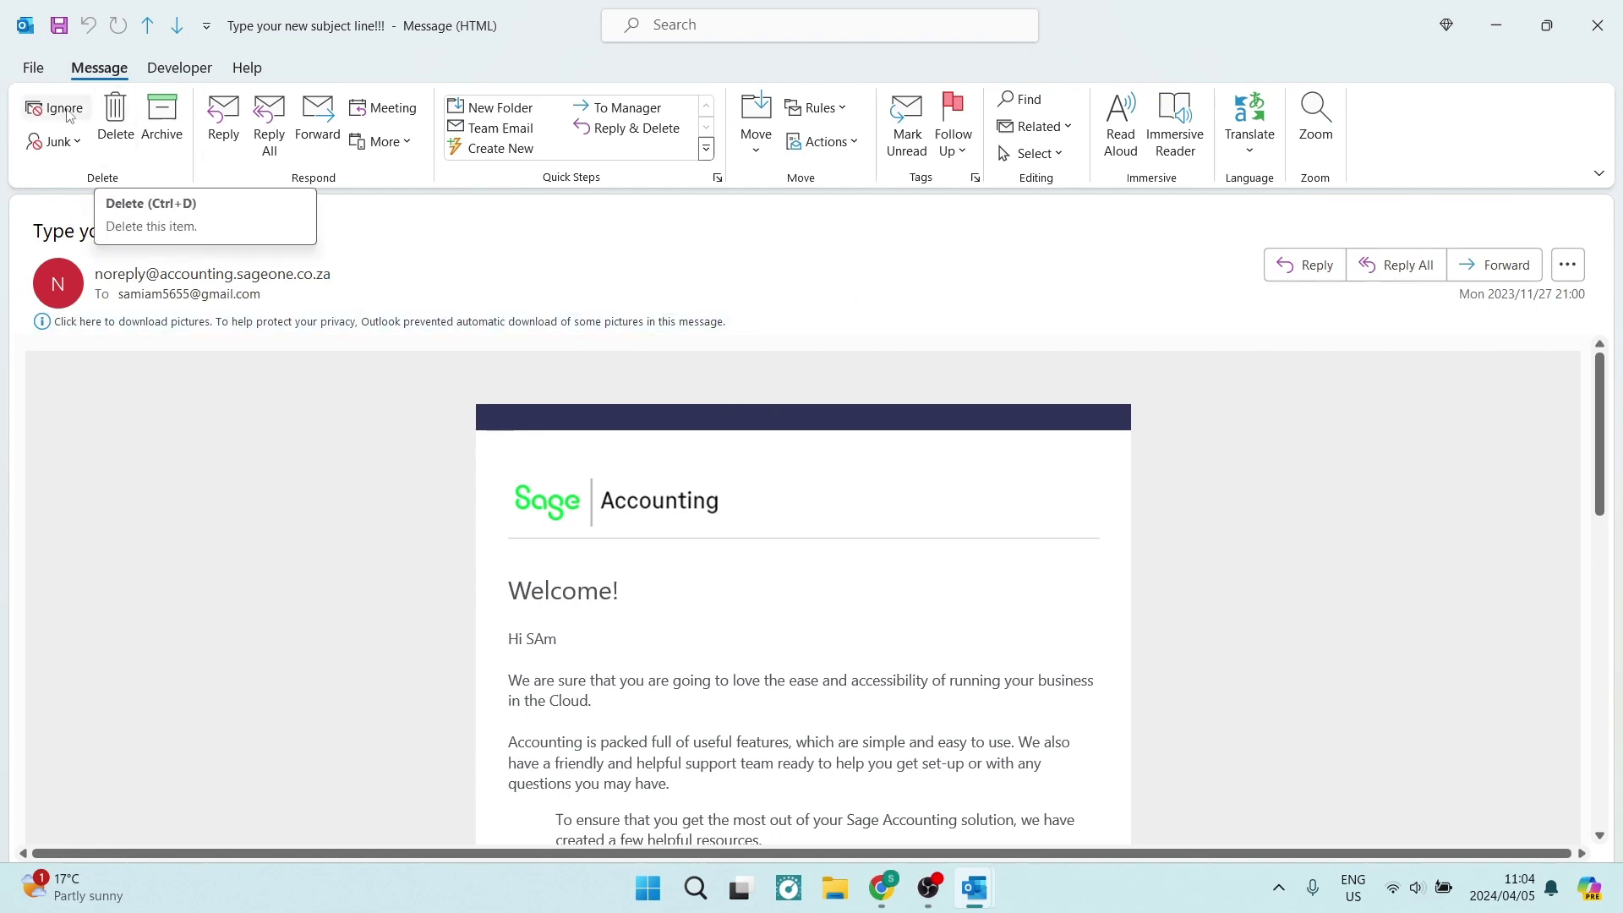
click(35, 69)
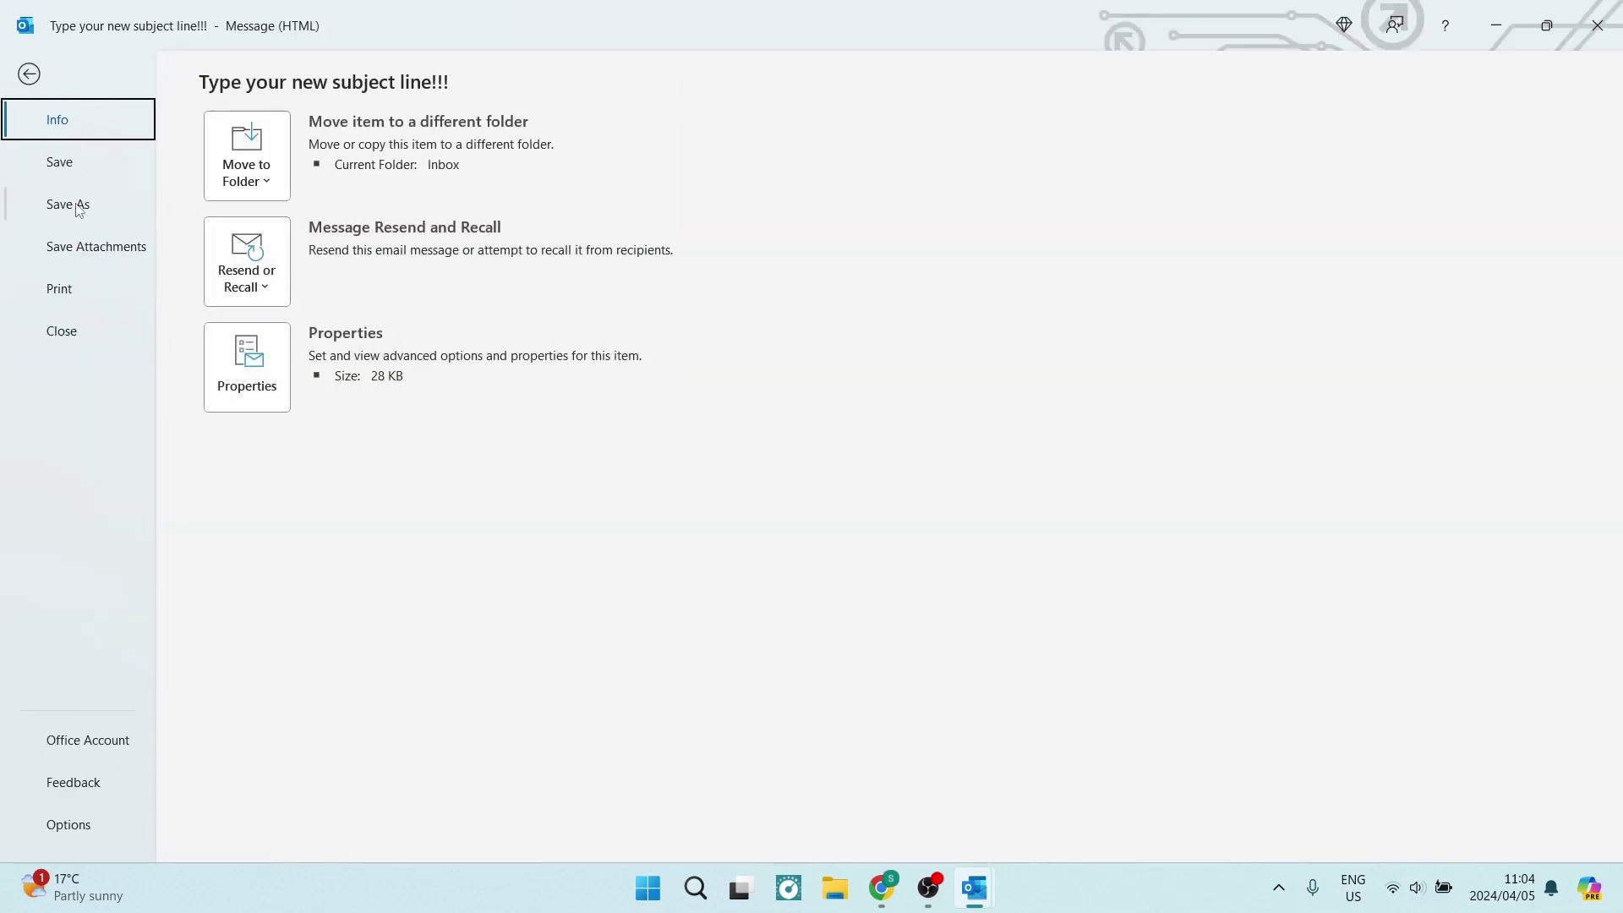
- Show the email's print preview with Microsoft Print to PDF as the printer
click(67, 288)
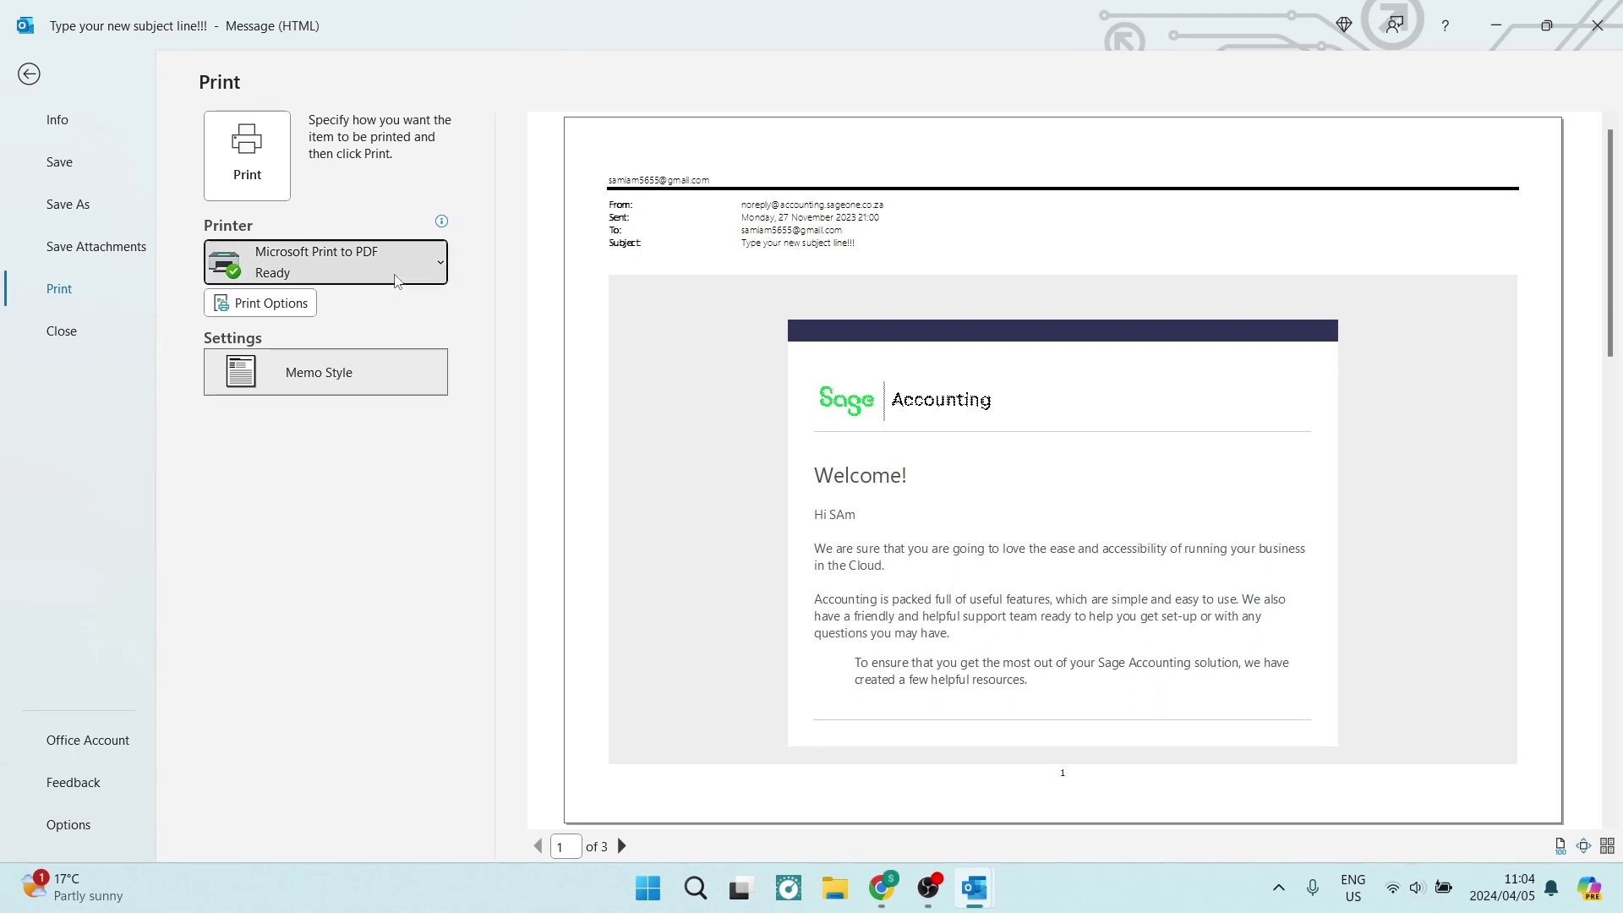
click(396, 274)
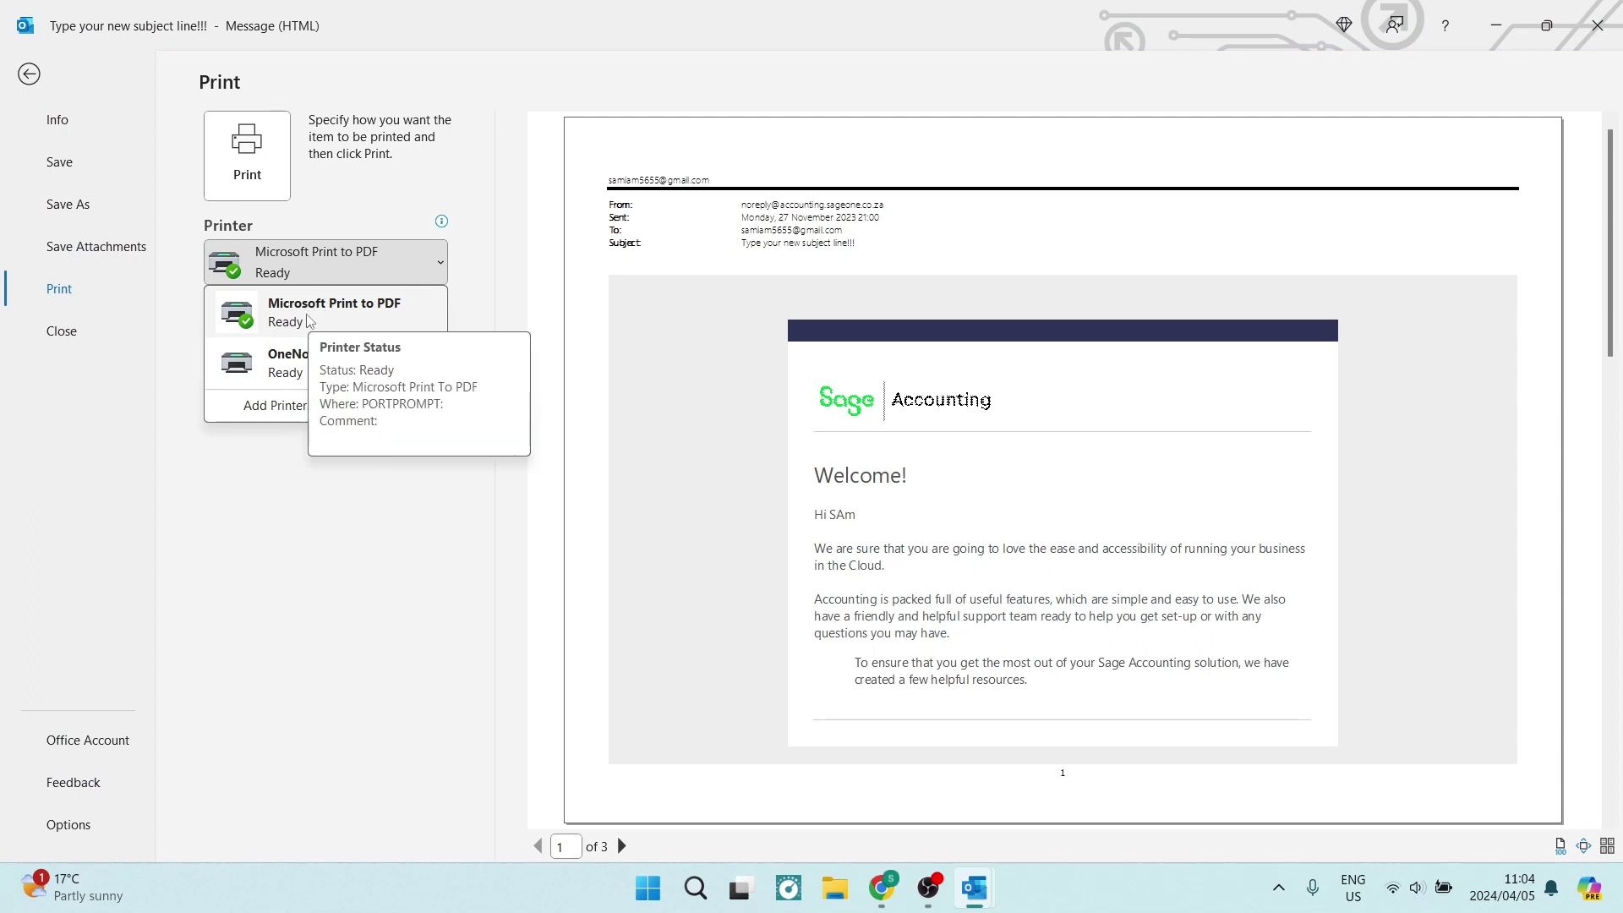
click(369, 317)
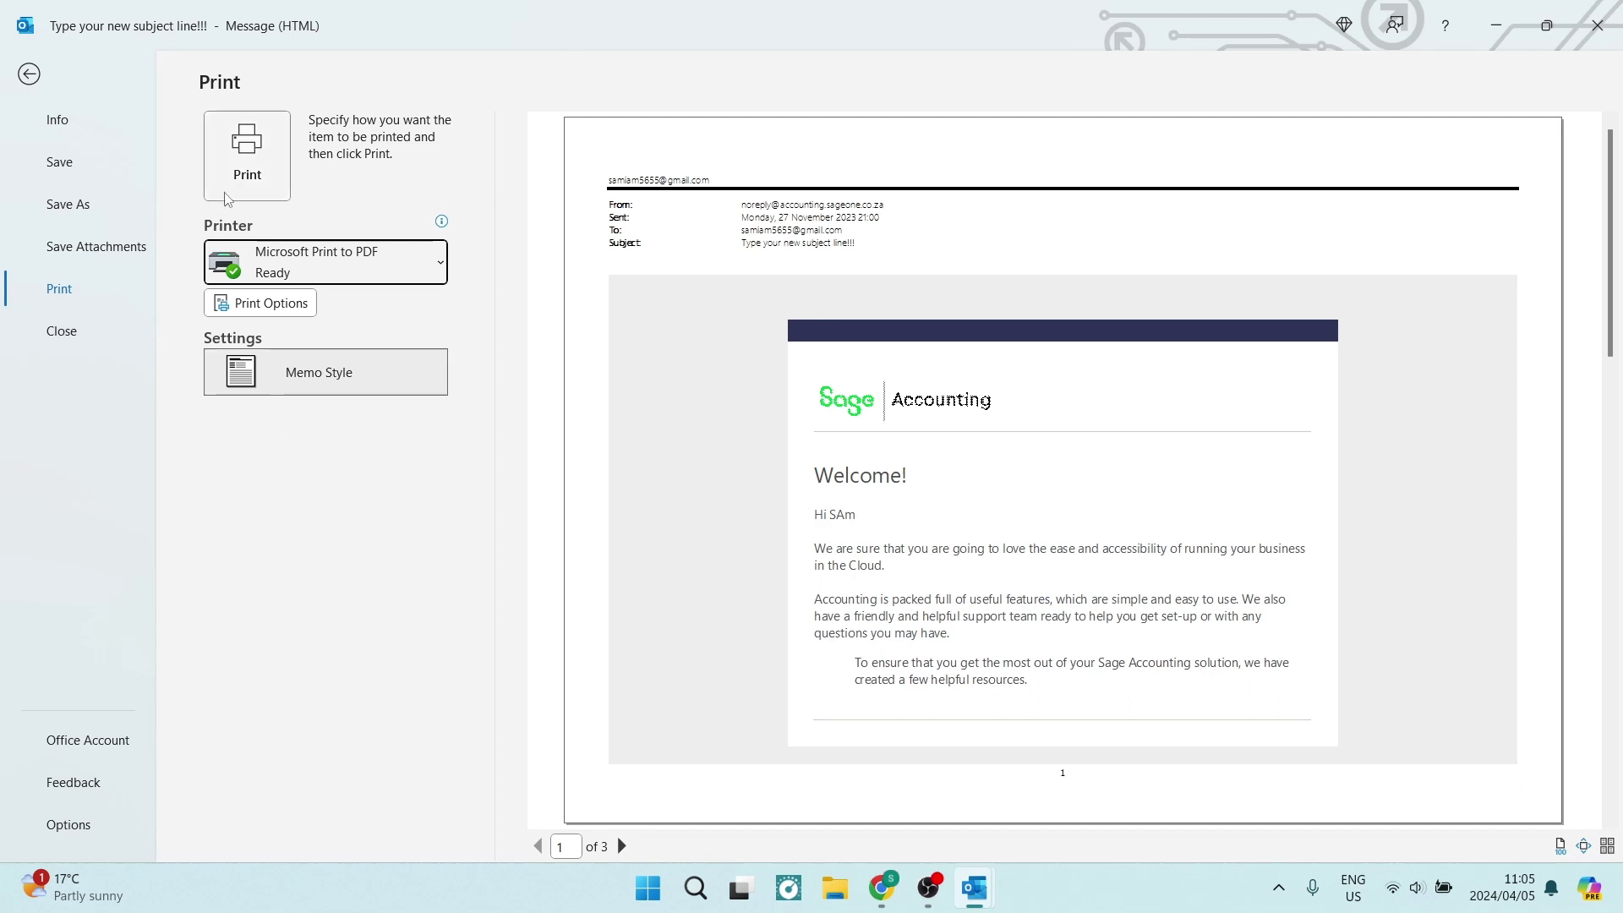
- Print the email to Microsoft Print to PDF, bringing up the Save Print Output As dialog
click(254, 164)
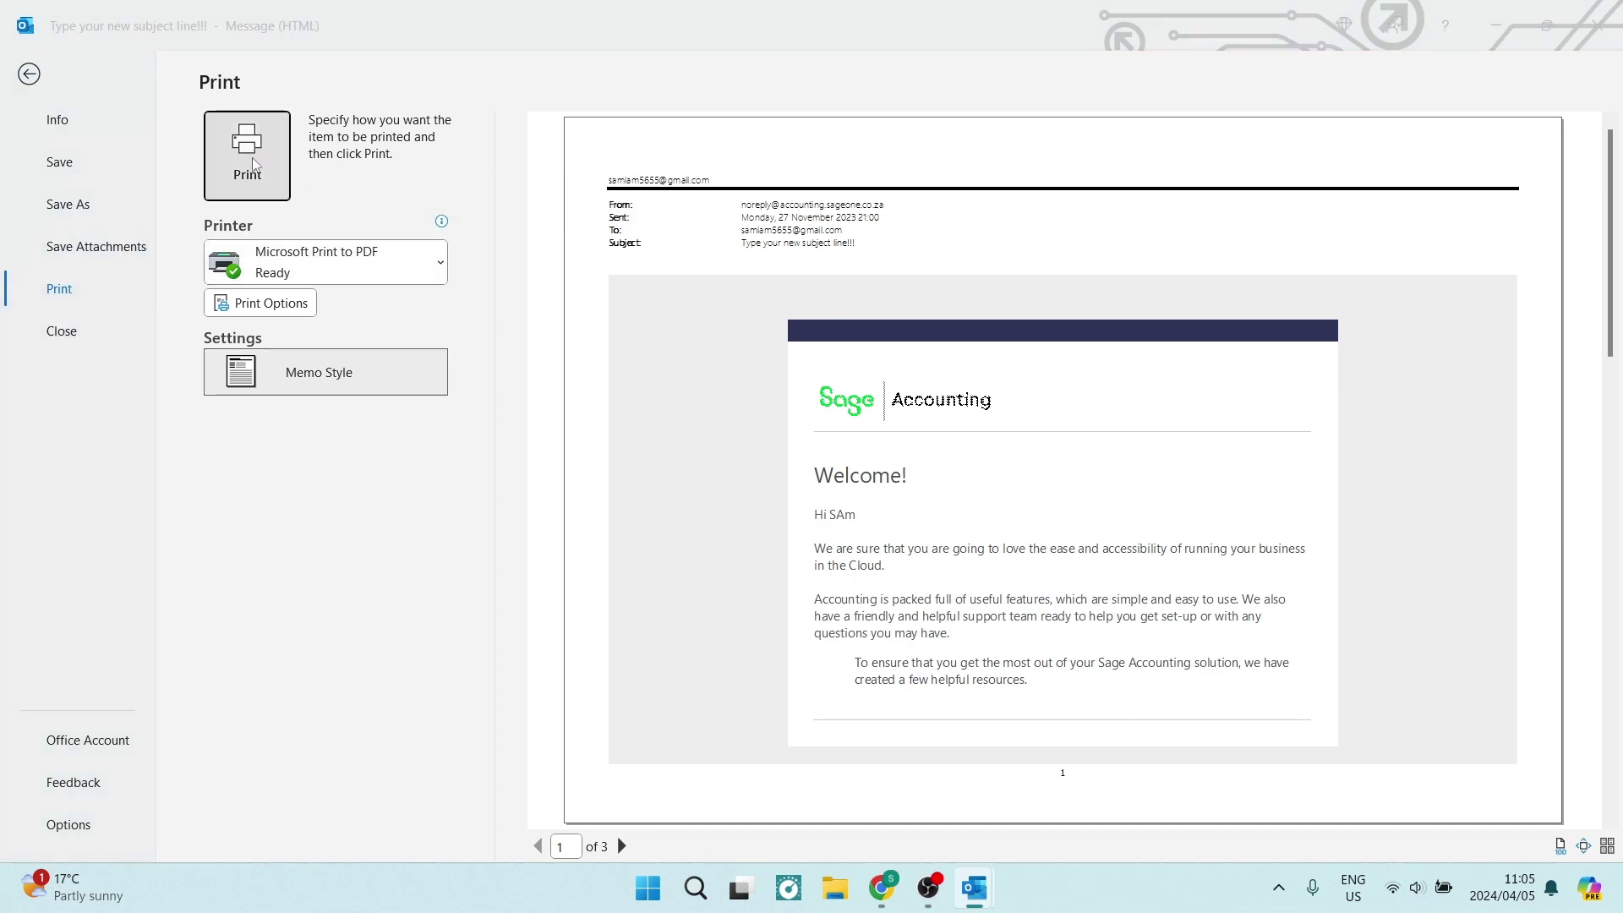